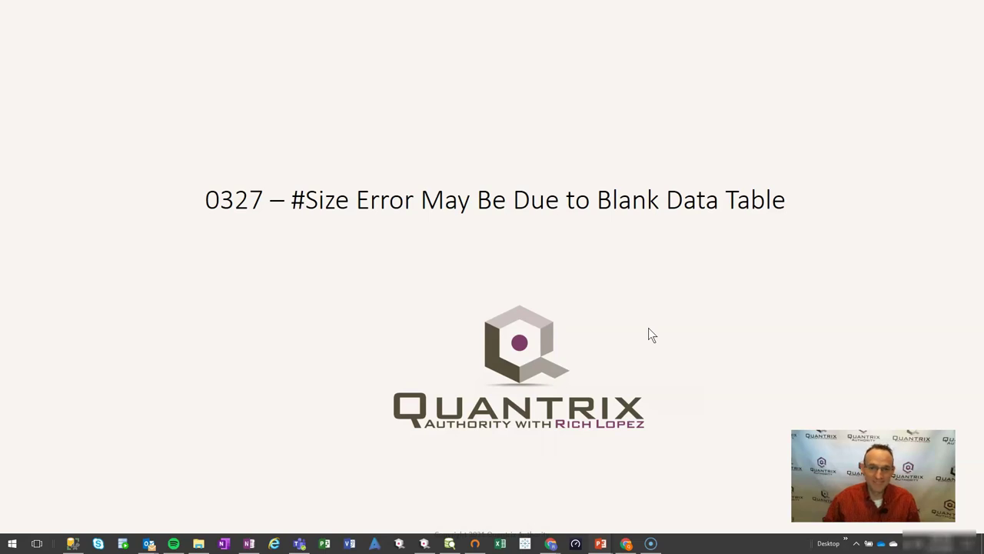
- Bring up Quantrix Modeler and inspect the LBS Aged formula showing #SIZE in Cheese Wheel Engine
{"action": "key", "text": "alt+Tab"}
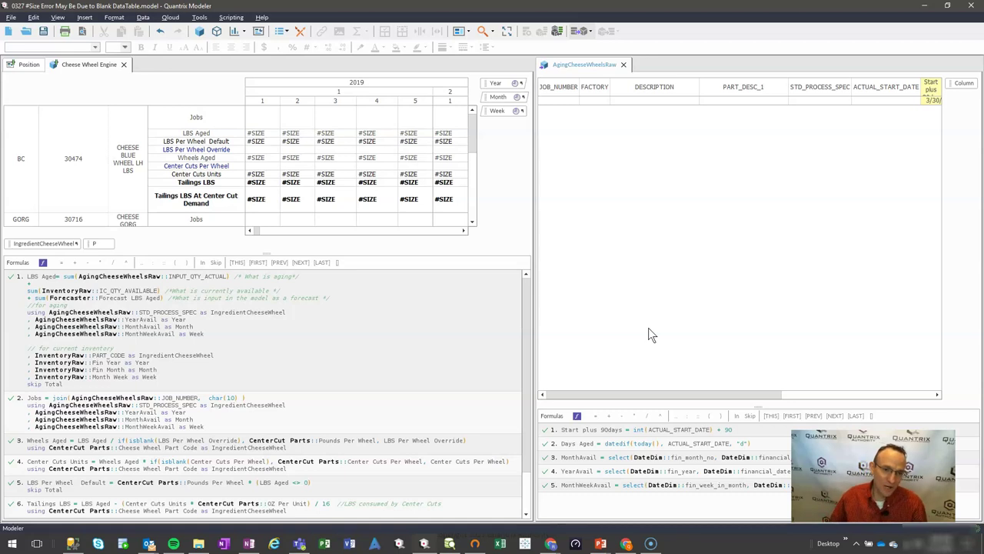
{"action": "left_click", "coordinate": [260, 133]}
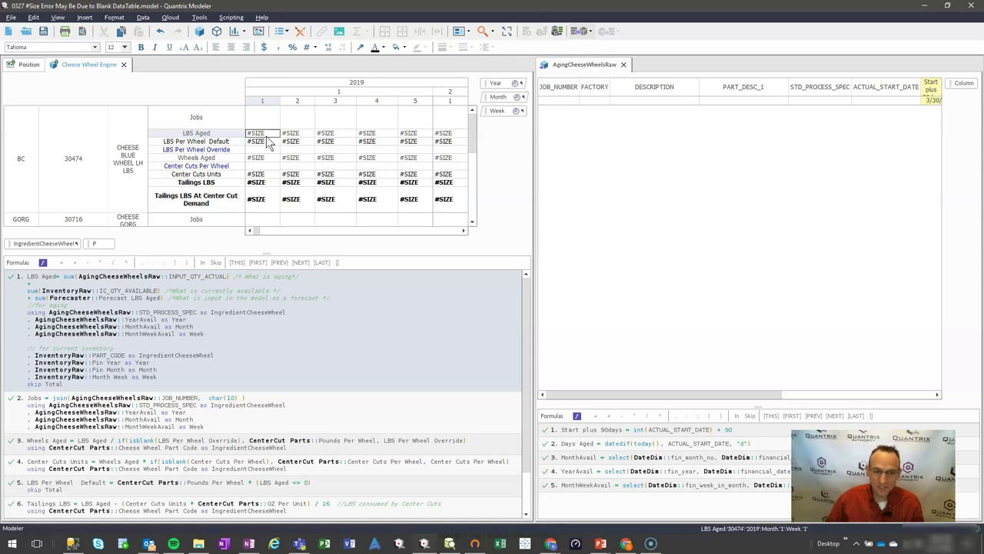
{"action": "left_click", "coordinate": [28, 318]}
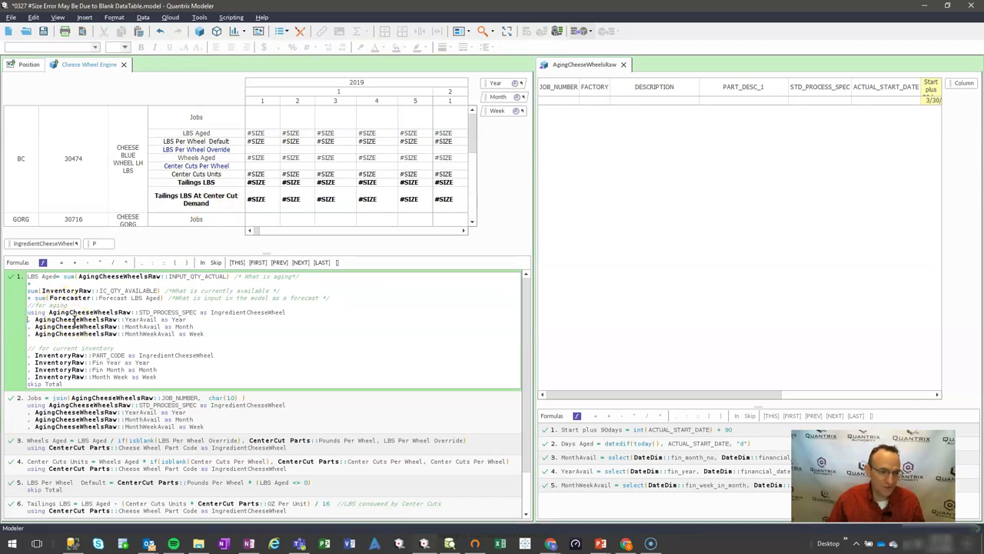
{"action": "left_click", "coordinate": [29, 297]}
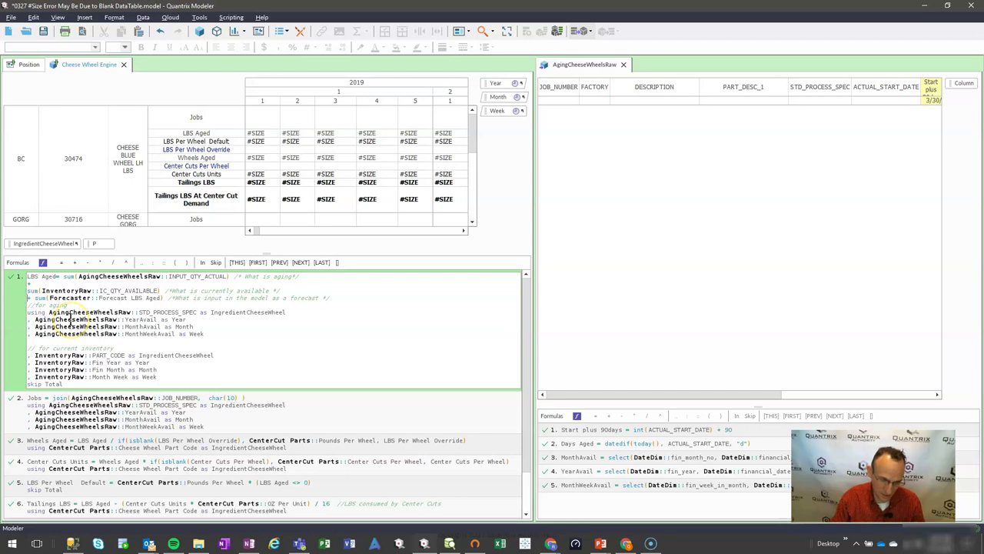
{"action": "left_click", "coordinate": [100, 277]}
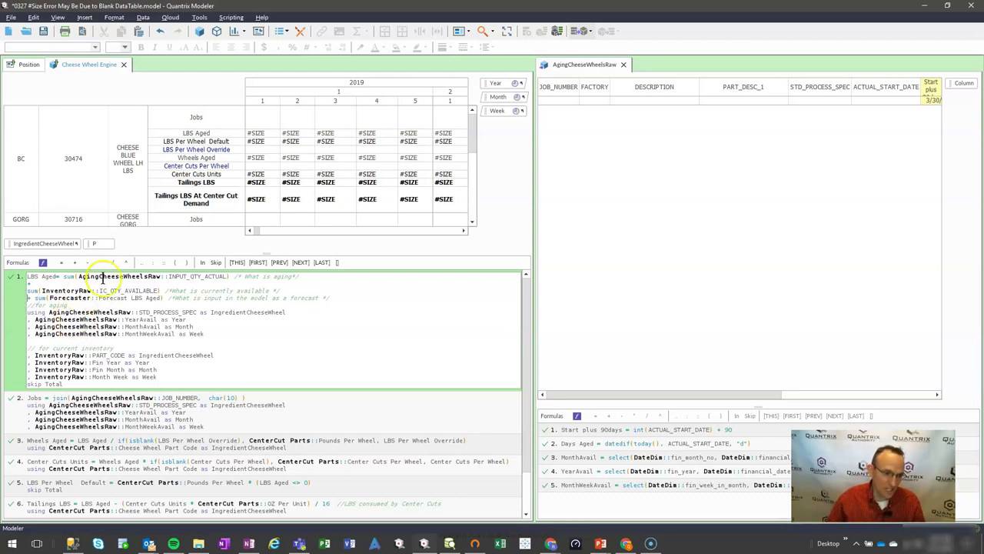
{"action": "left_click", "coordinate": [73, 321]}
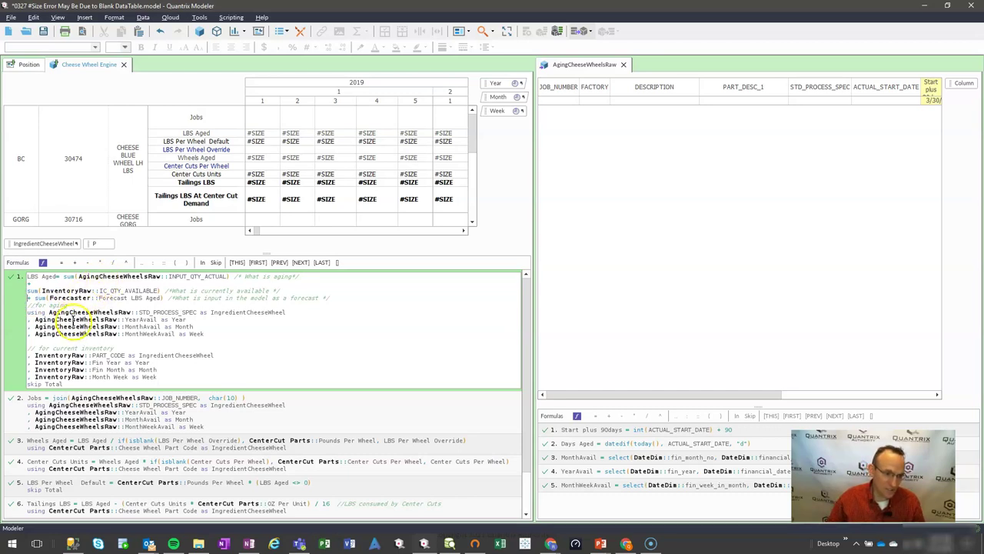
{"action": "left_click", "coordinate": [76, 290]}
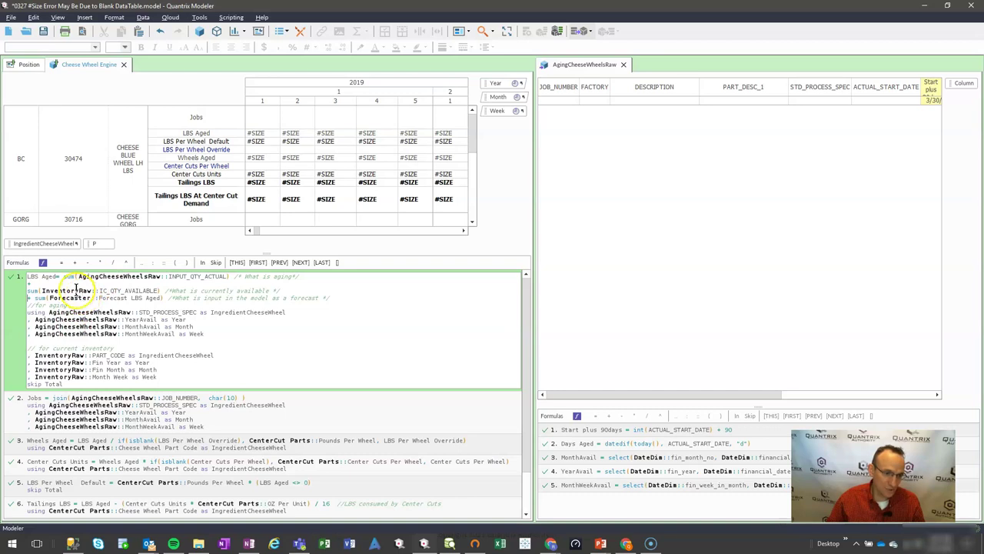
{"action": "left_click", "coordinate": [51, 369]}
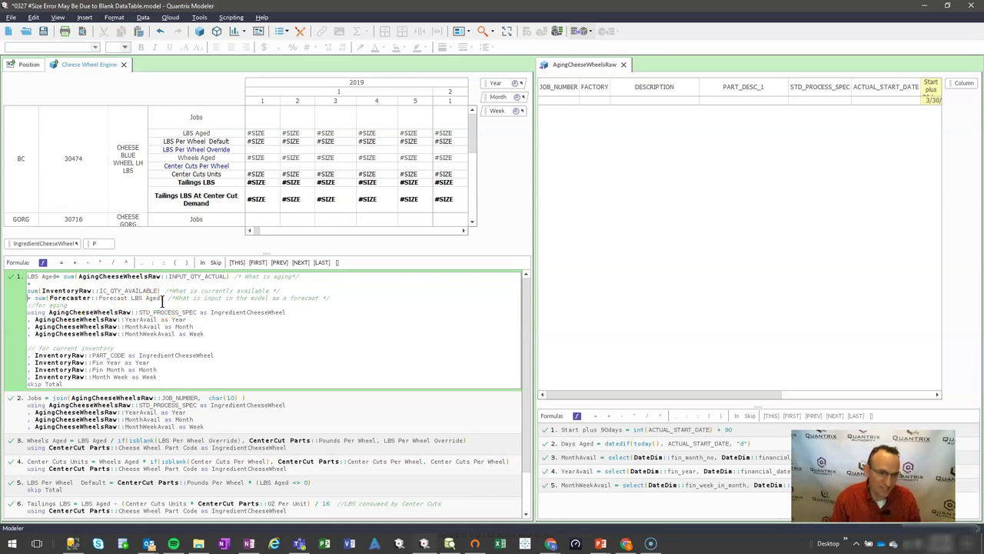
{"action": "type", "text": "//"}
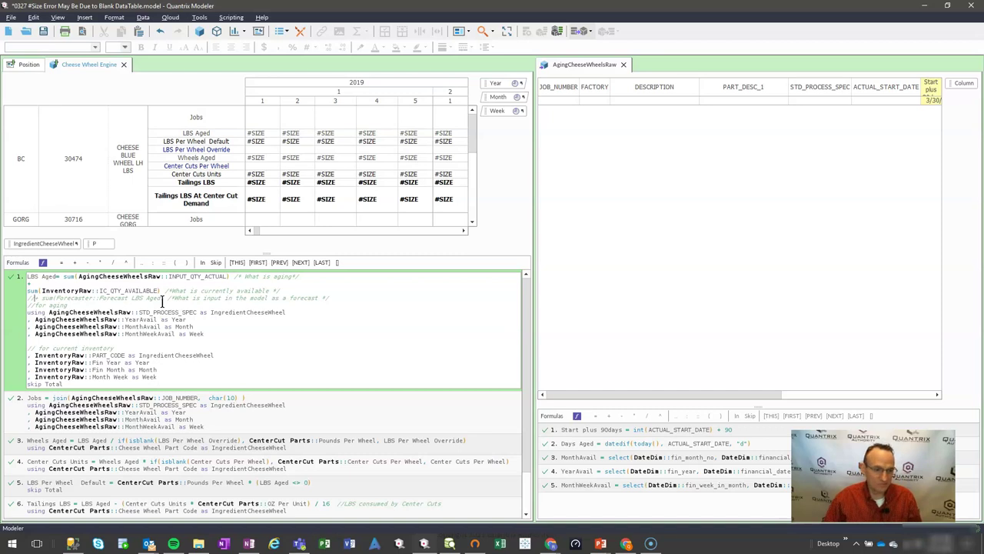
{"action": "key", "text": "Return"}
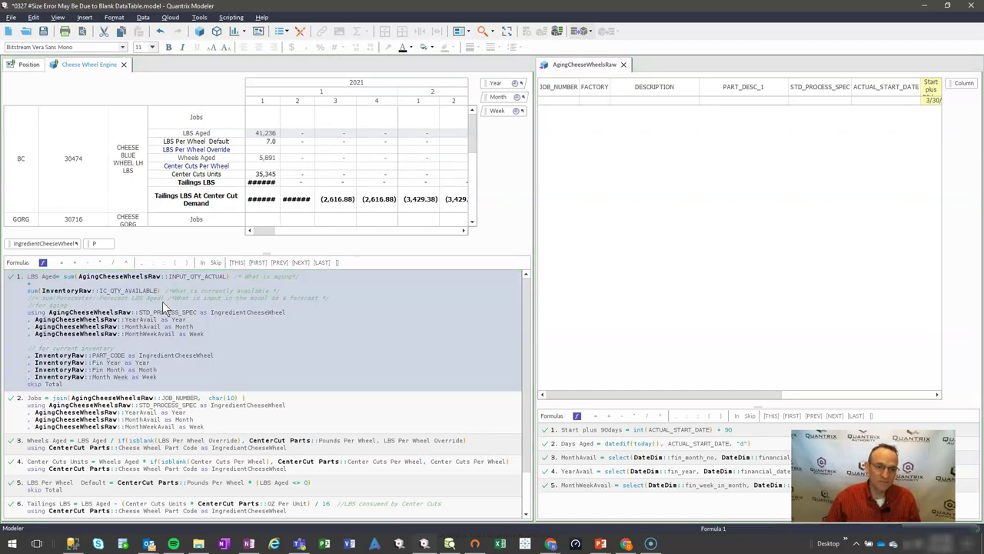
{"action": "left_click", "coordinate": [109, 296]}
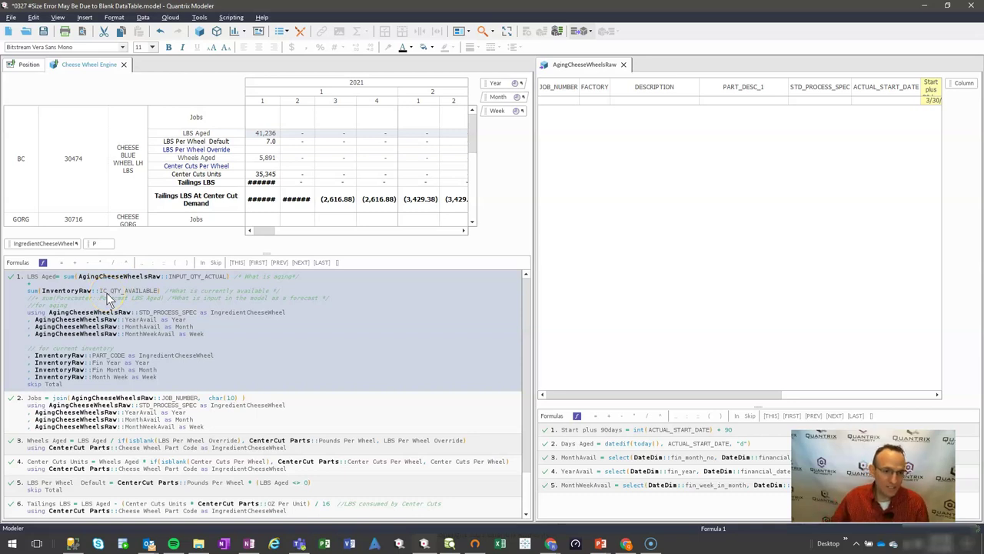
{"action": "left_click", "coordinate": [181, 227]}
{"action": "left_click", "coordinate": [204, 172]}
{"action": "left_click", "coordinate": [257, 136]}
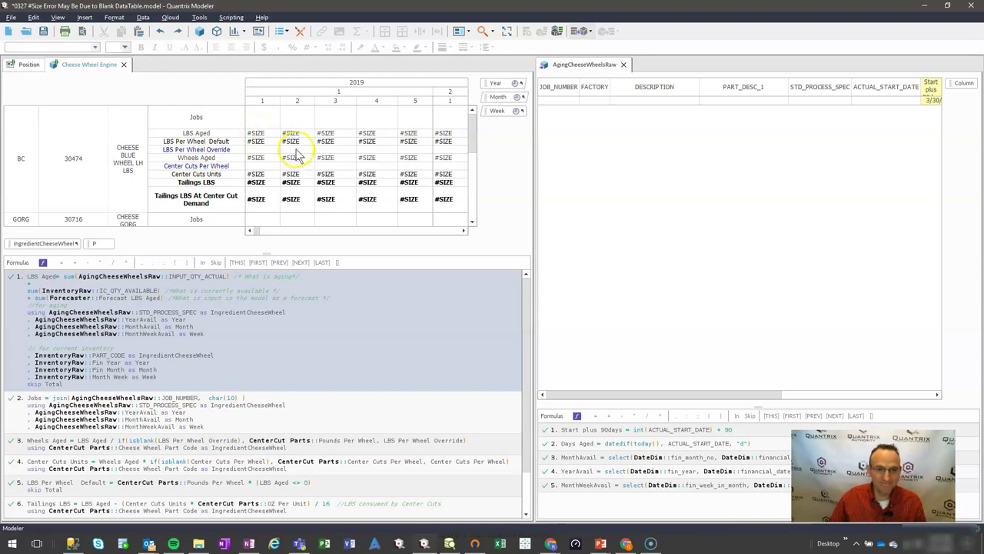
{"action": "left_click", "coordinate": [55, 344]}
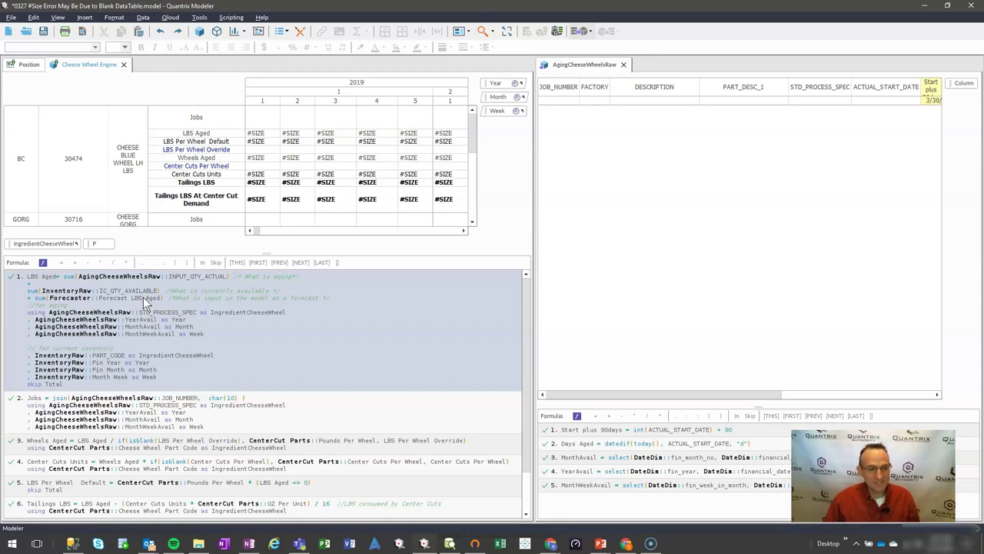
{"action": "left_click", "coordinate": [120, 336]}
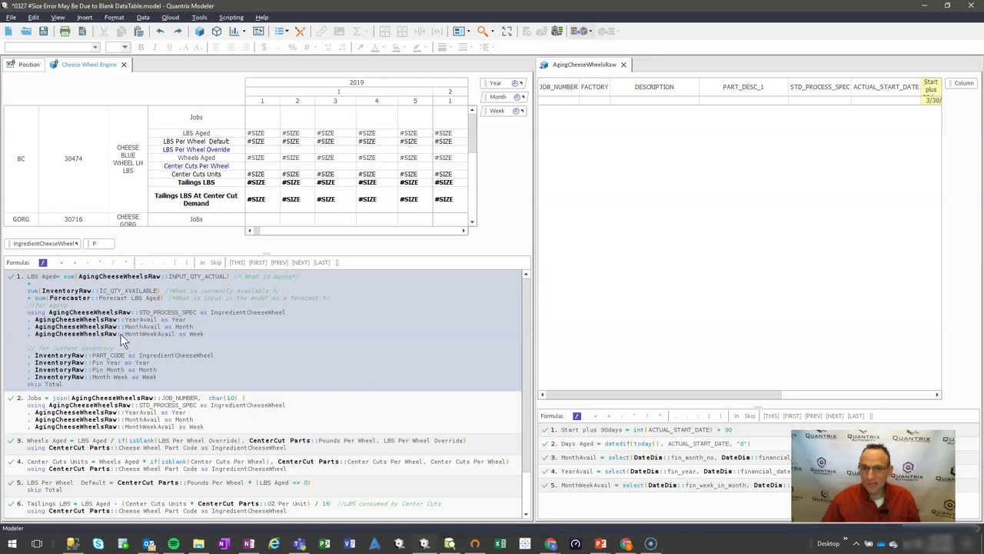
{"action": "left_click", "coordinate": [562, 113]}
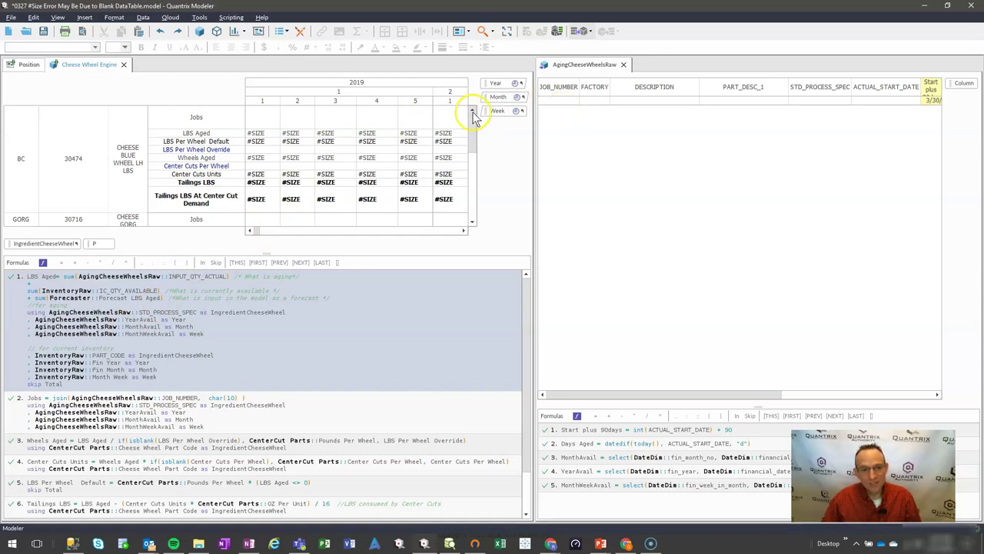
{"action": "left_click", "coordinate": [260, 136]}
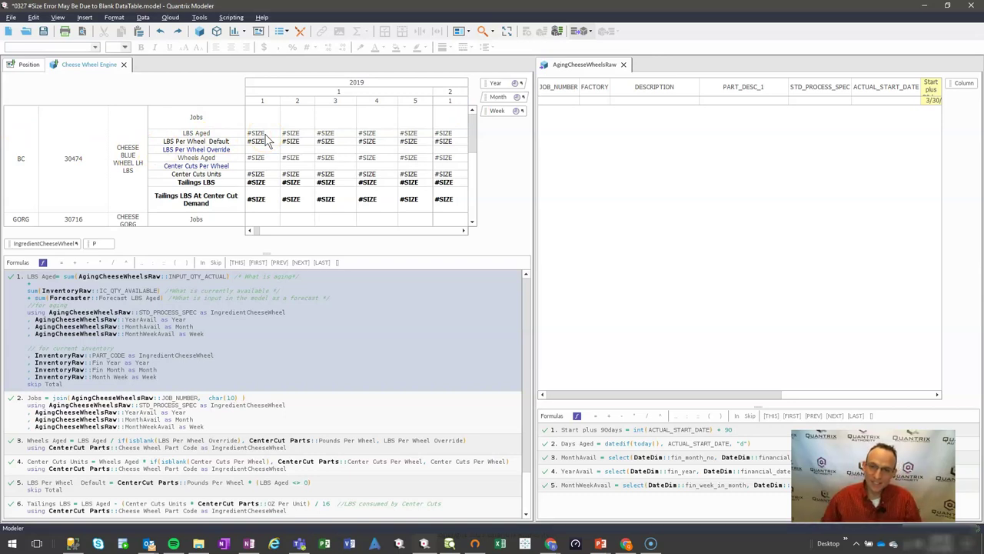
{"action": "left_click", "coordinate": [602, 110]}
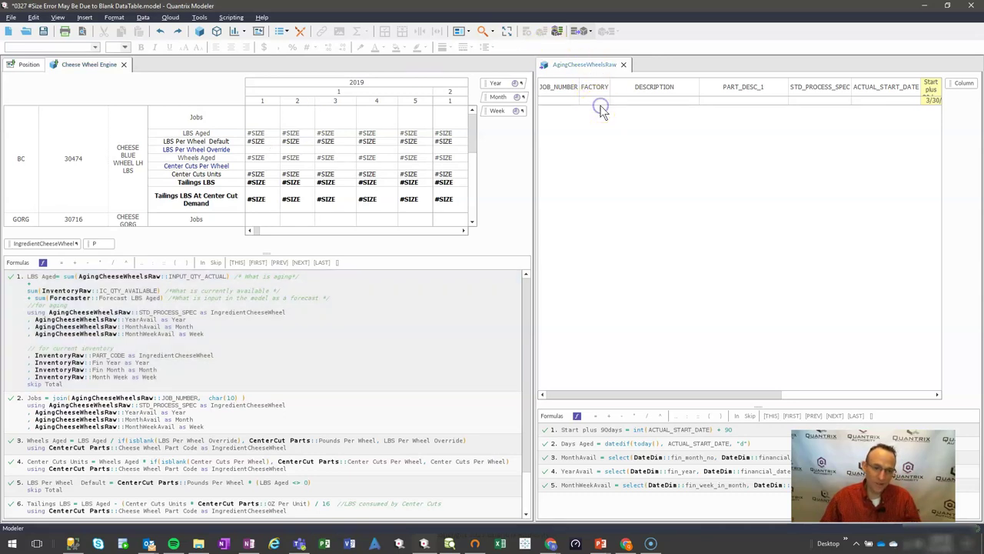
{"action": "left_click", "coordinate": [601, 100]}
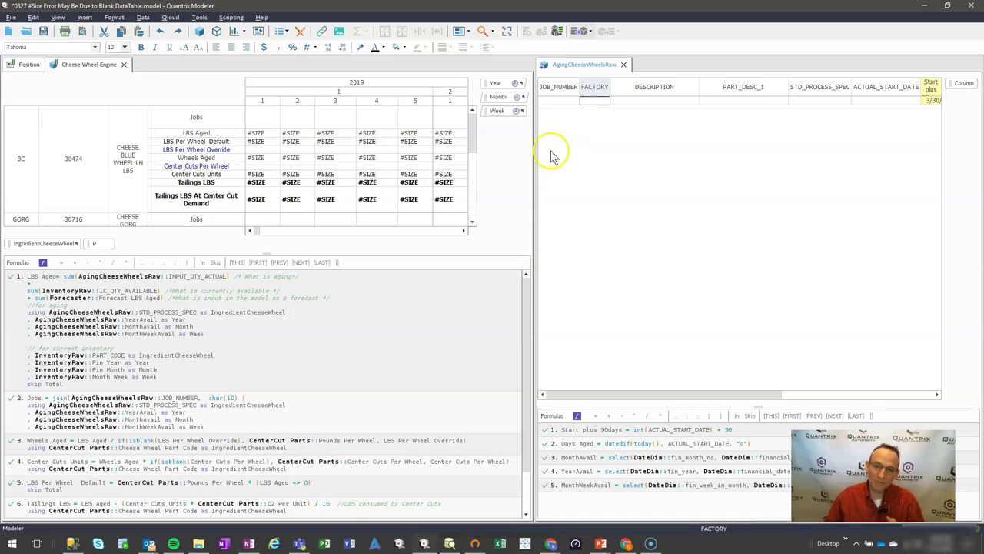
{"action": "left_click_drag", "start_coordinate": [561, 87], "coordinate": [714, 92]}
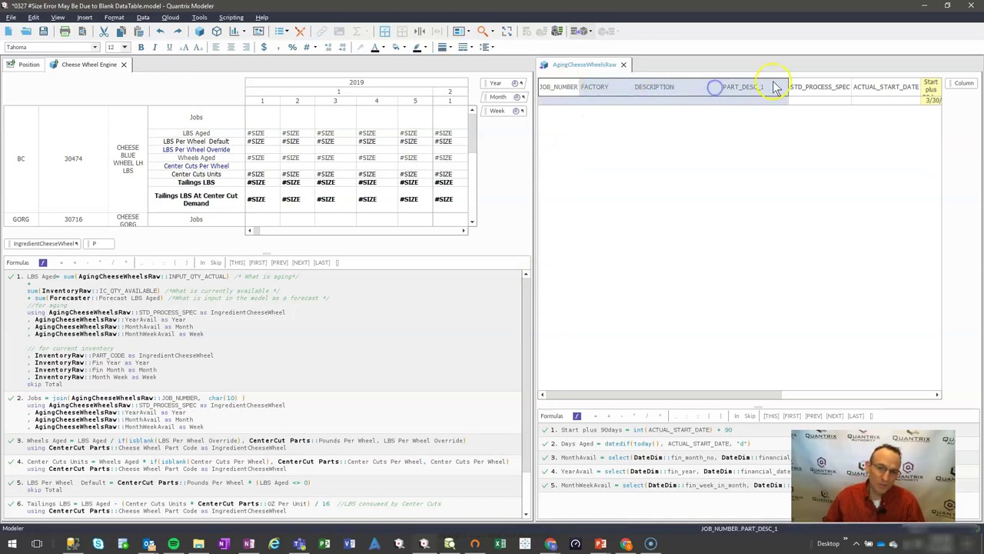
{"action": "left_click", "coordinate": [589, 91]}
{"action": "left_click", "coordinate": [580, 32]}
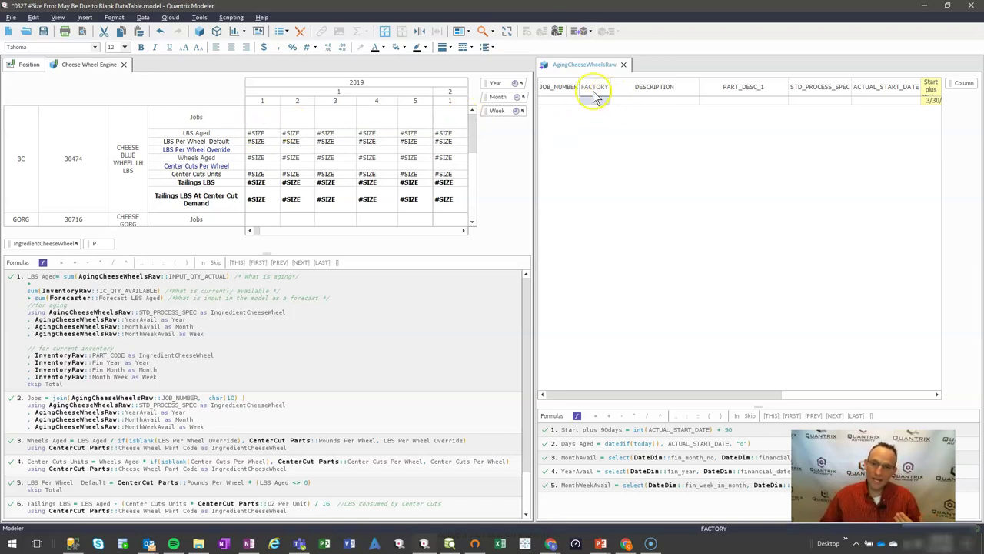
- Add category B to AgingCheeseWheelsRaw as a filter, then check LBS Per Wheel Default
{"action": "left_click", "coordinate": [959, 86]}
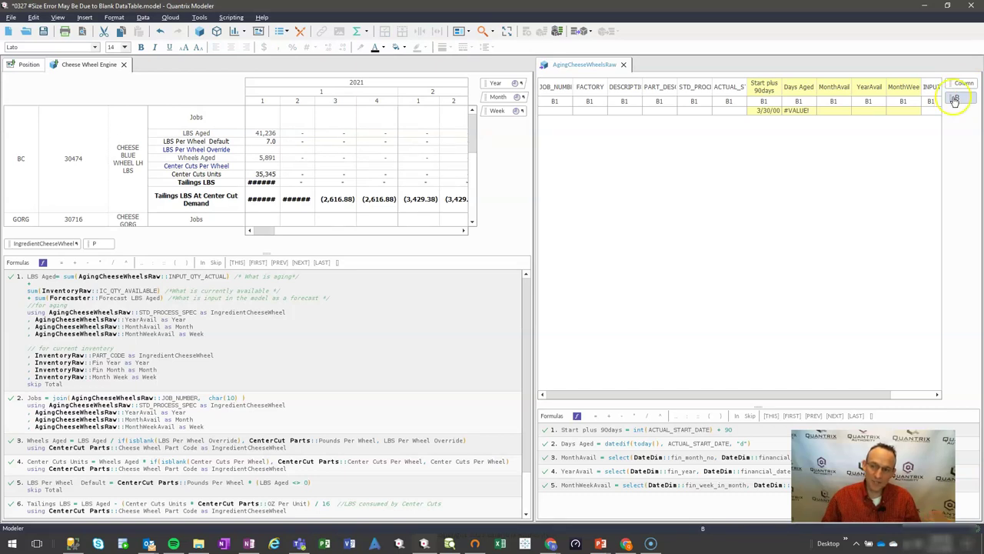
{"action": "mouse_move", "coordinate": [953, 106]}
{"action": "left_mouse_down"}
{"action": "mouse_move", "coordinate": [641, 370]}
{"action": "mouse_move", "coordinate": [578, 399]}
{"action": "left_mouse_up"}
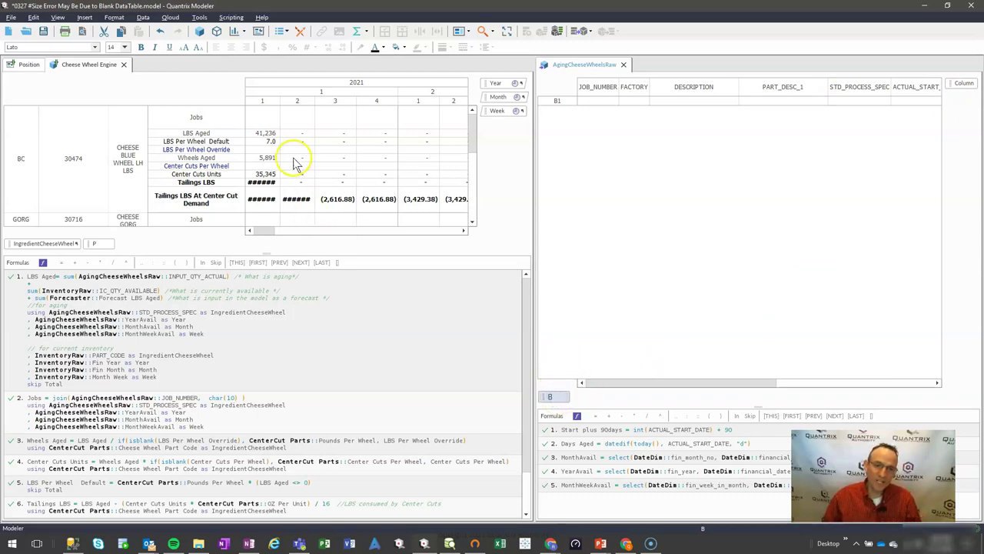
{"action": "left_click", "coordinate": [267, 141]}
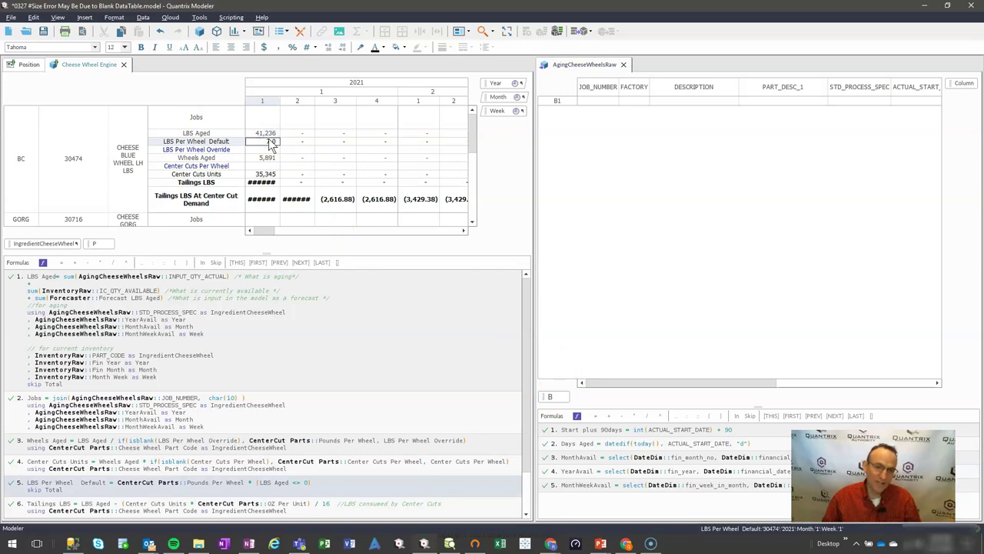